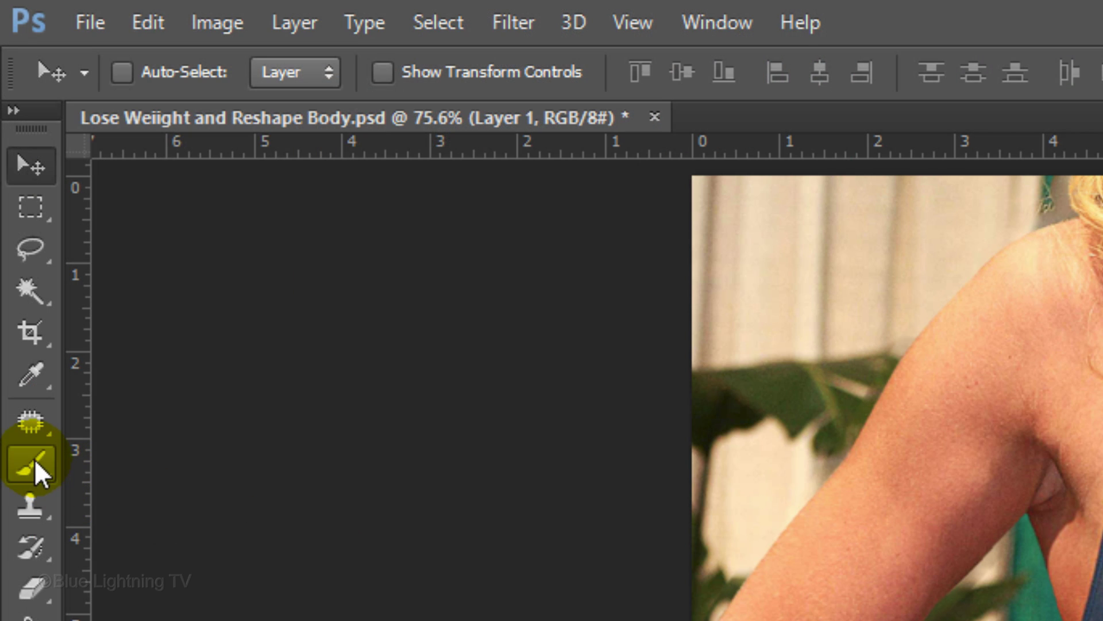
- Choose the Pencil tool and set its tip size to 4 px, keeping the hardness at 100%
drag(34, 459, 181, 499)
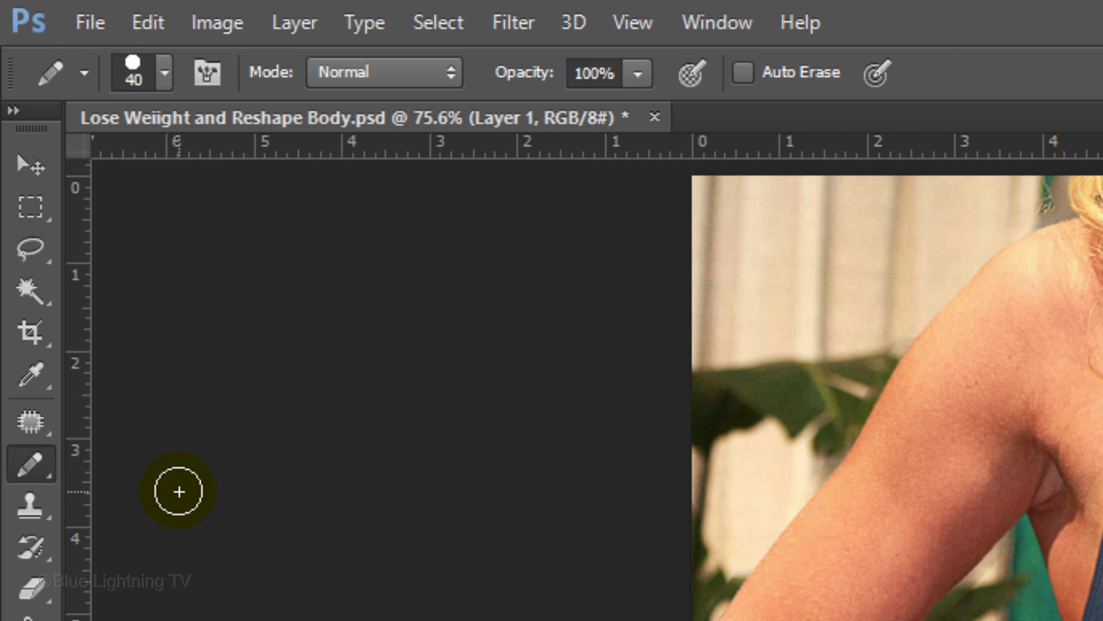
click(163, 67)
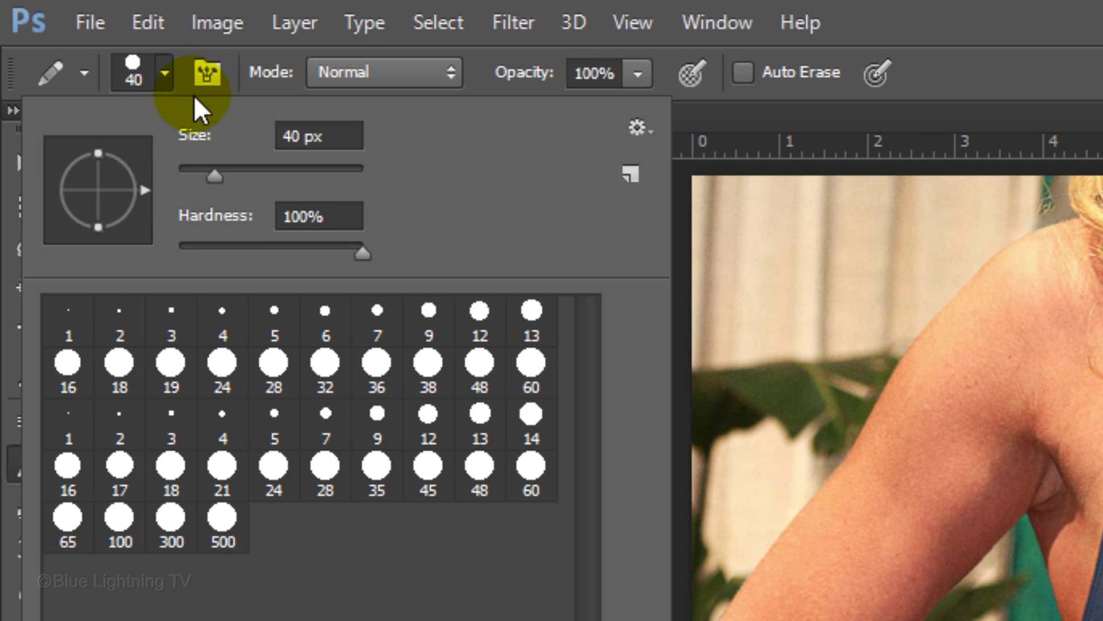
double_click(294, 136)
text(4)
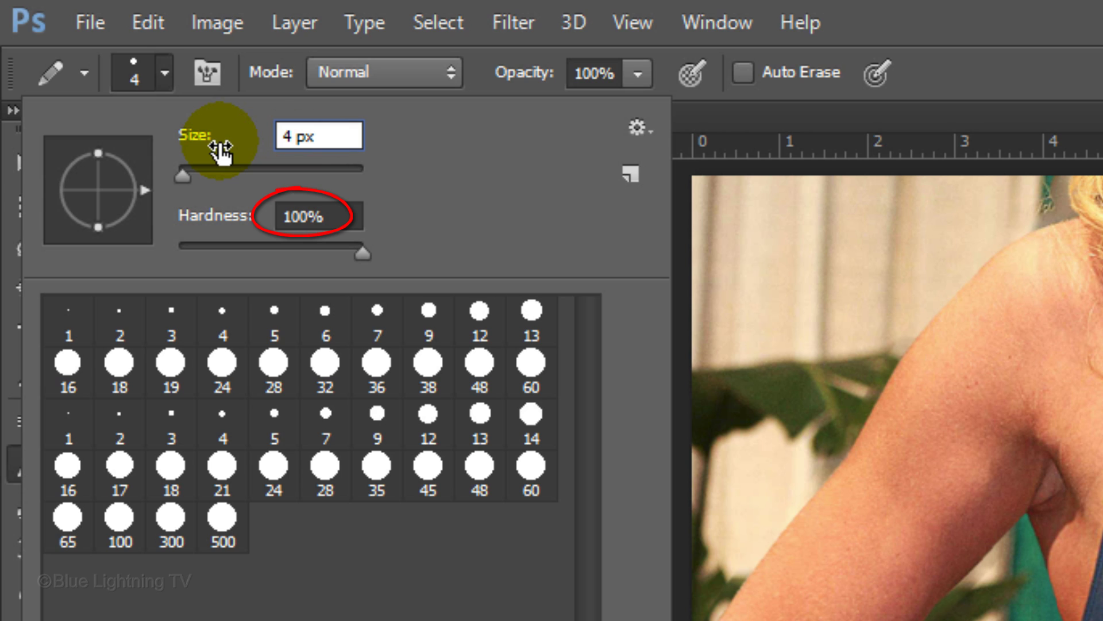
key(Return)
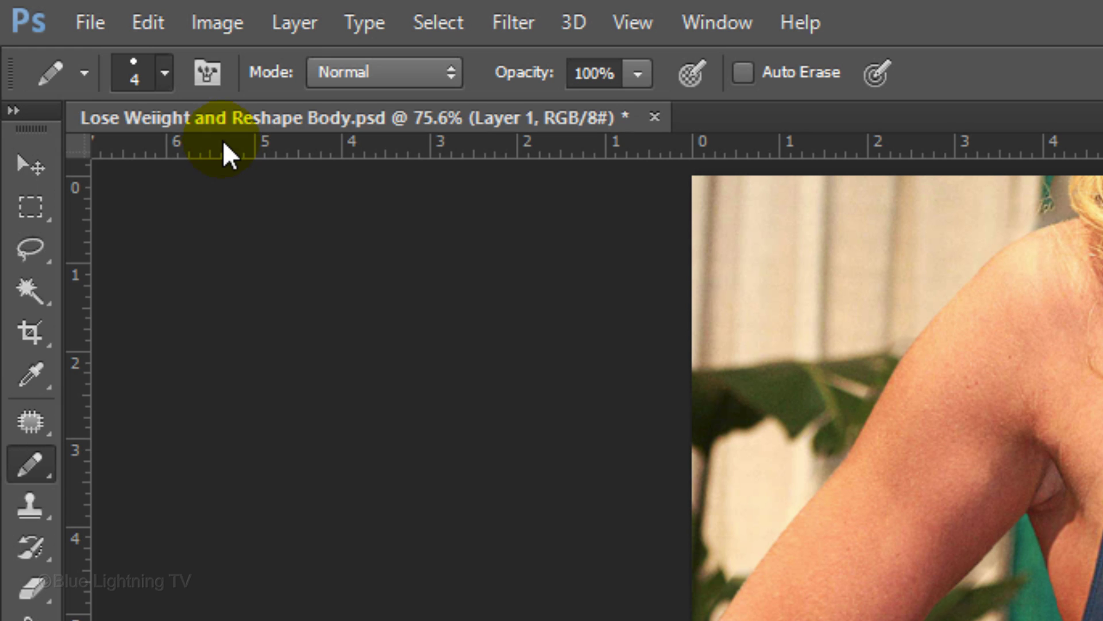
- Reset all locked settings for the brush tip, opening the Brush settings and closing them again when done
key(F5)
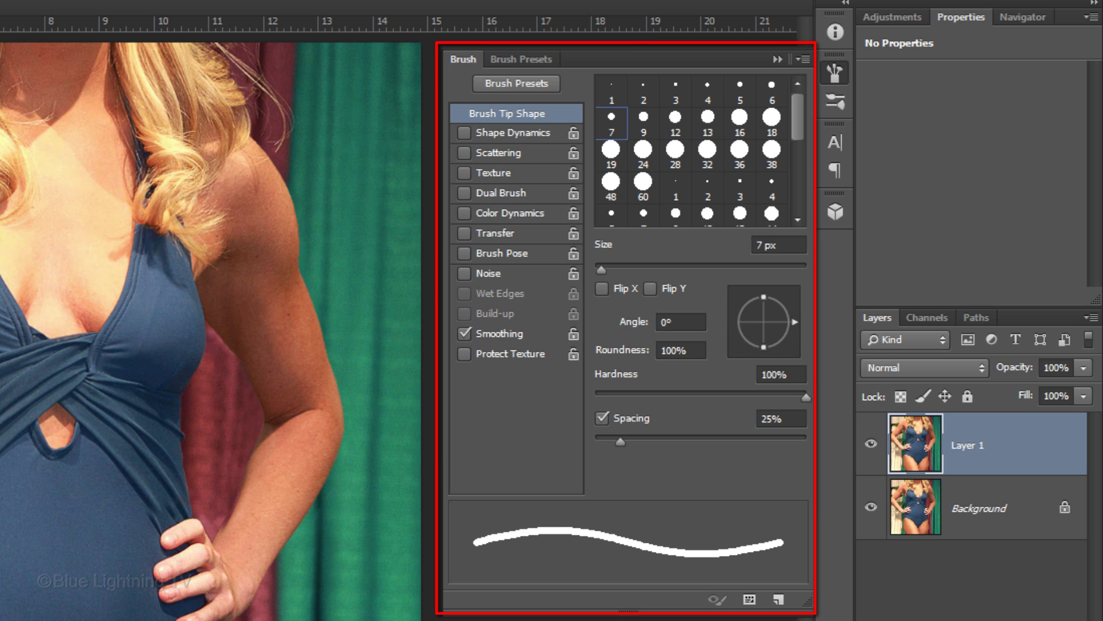
click(802, 59)
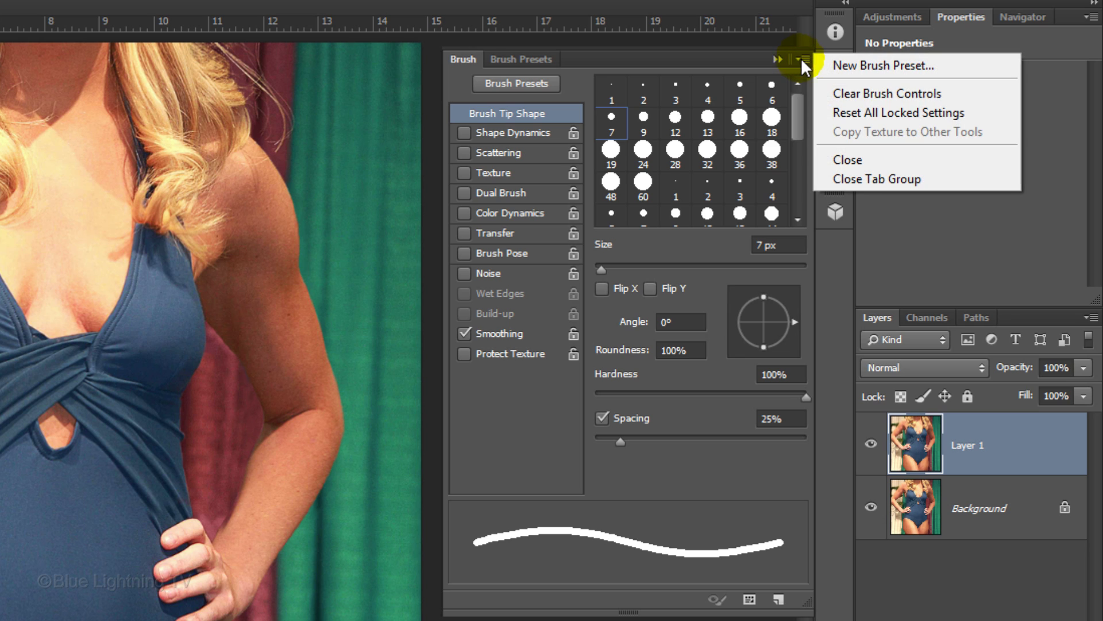
click(847, 112)
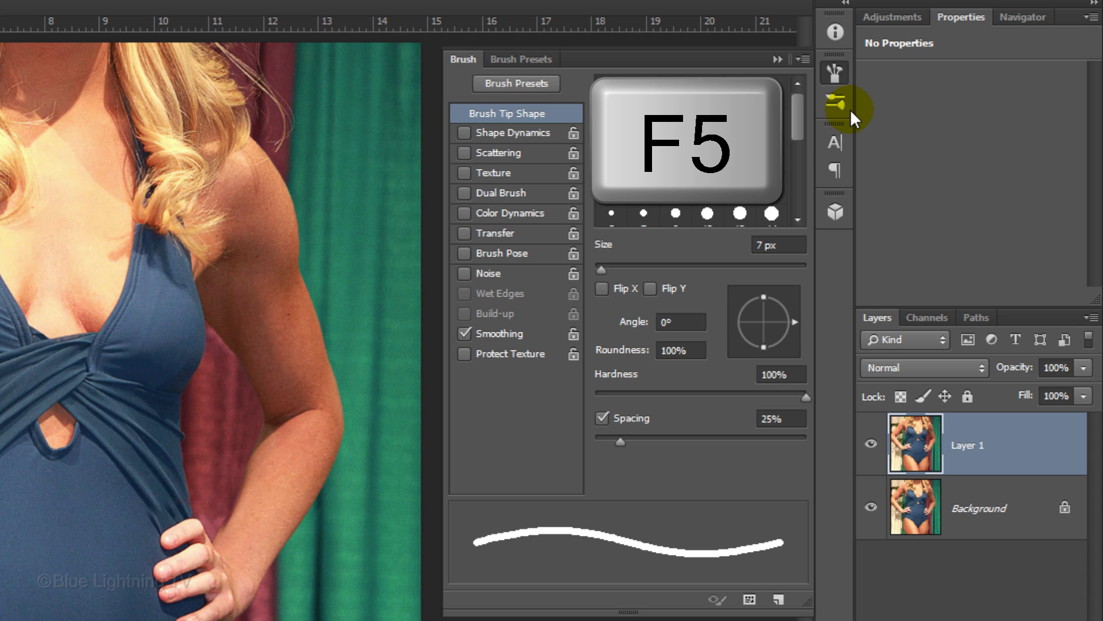
key(F5)
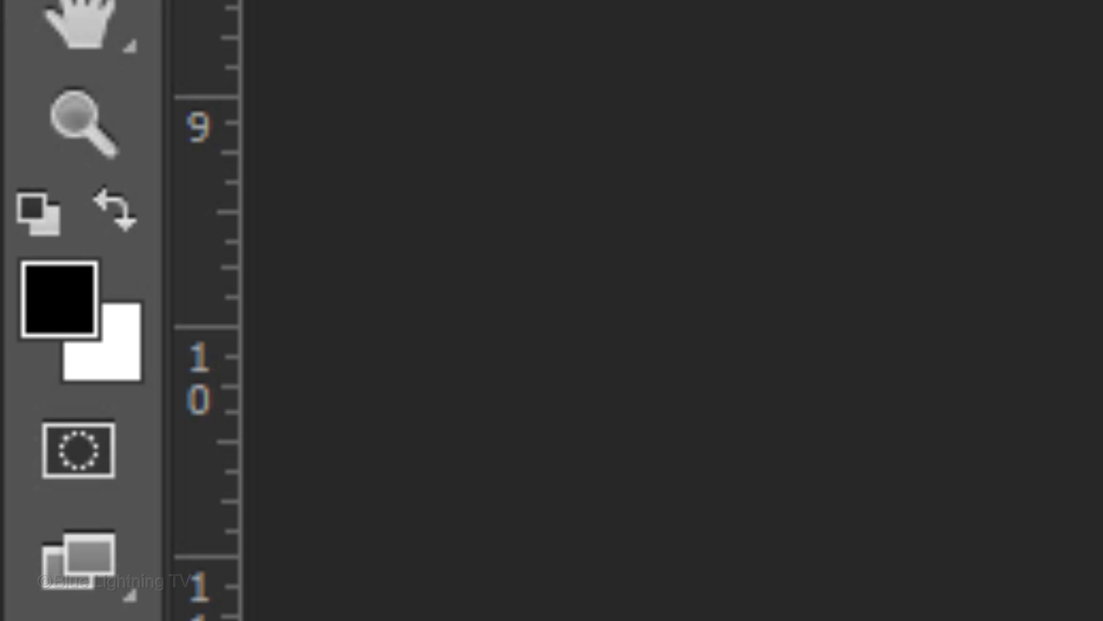
- Restore the default black and white colors and enter Quick Mask mode
key(d)
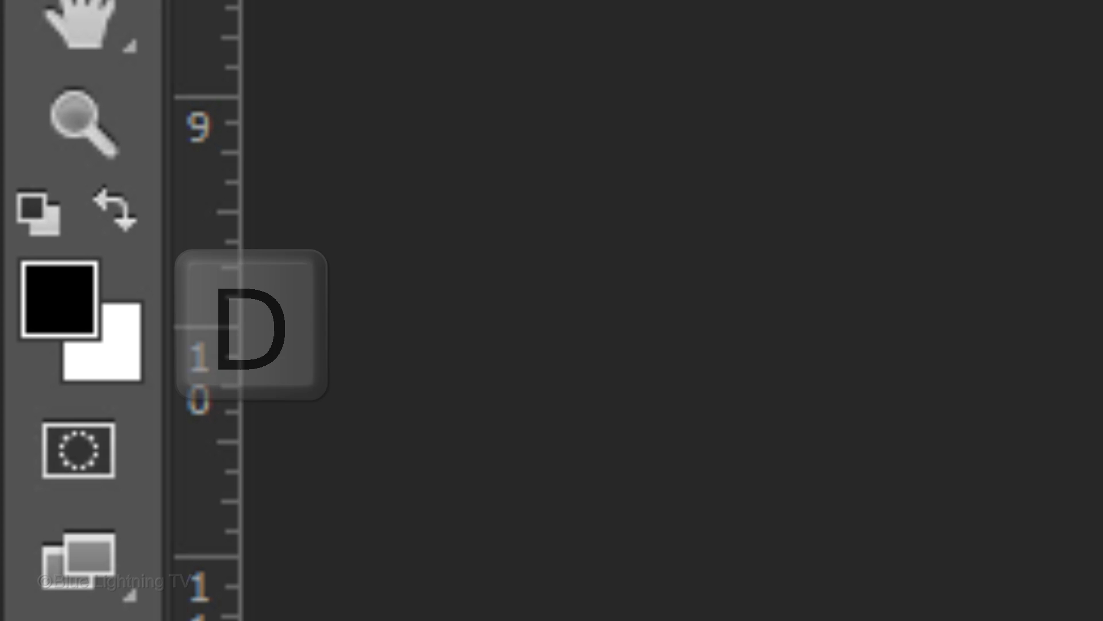
click(74, 460)
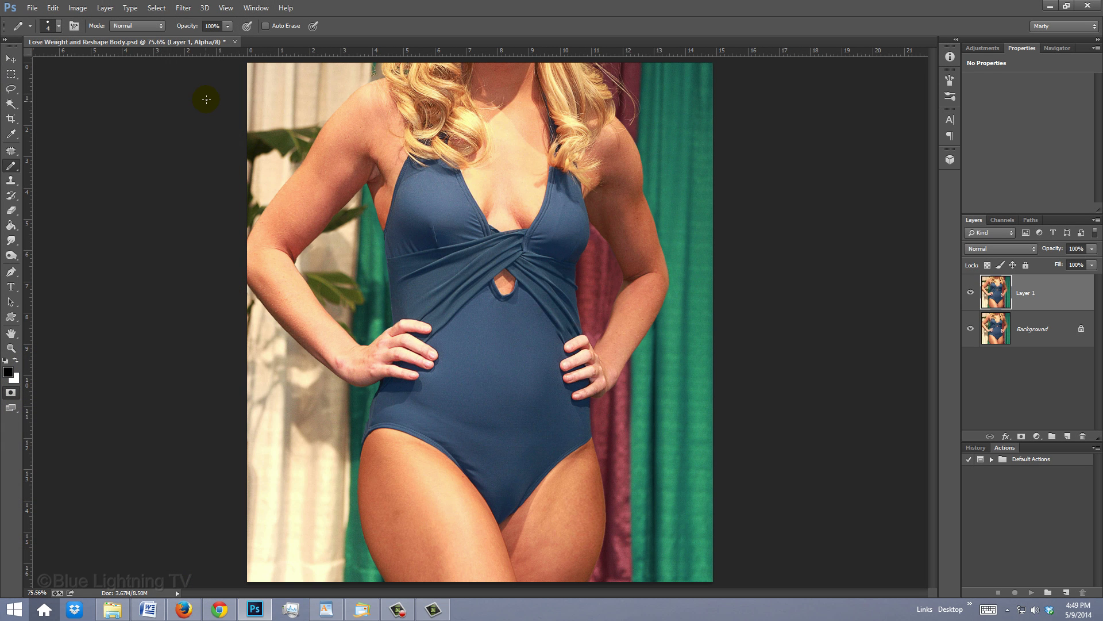
- Trace the woman's complete outline with the Pencil, including the gaps between her arms and waist
key(z)
drag(237, 58, 530, 387)
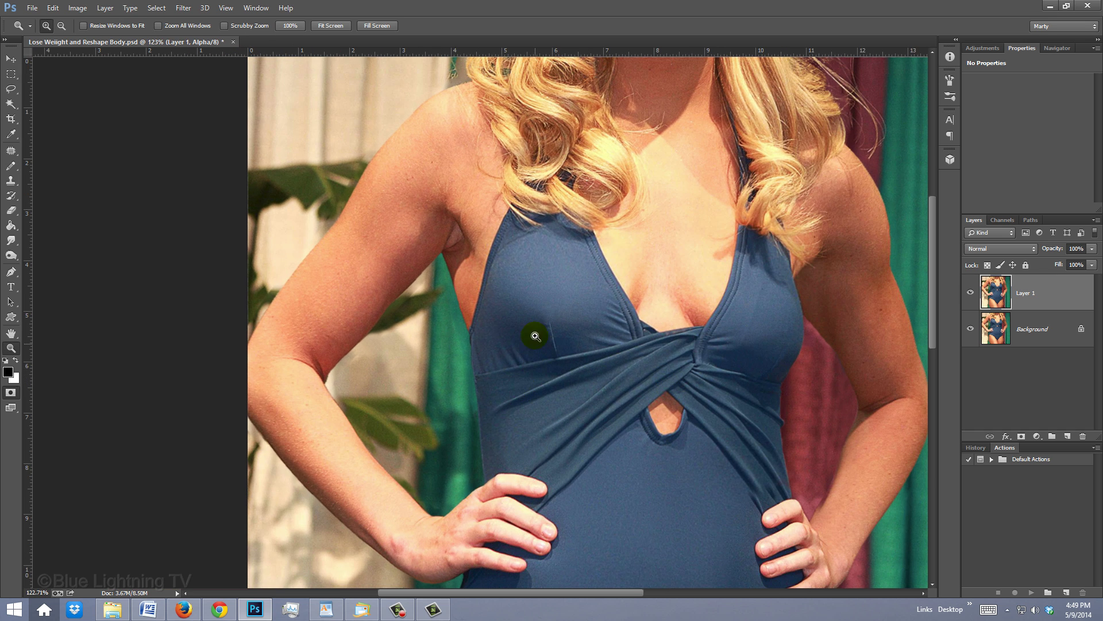
key(b)
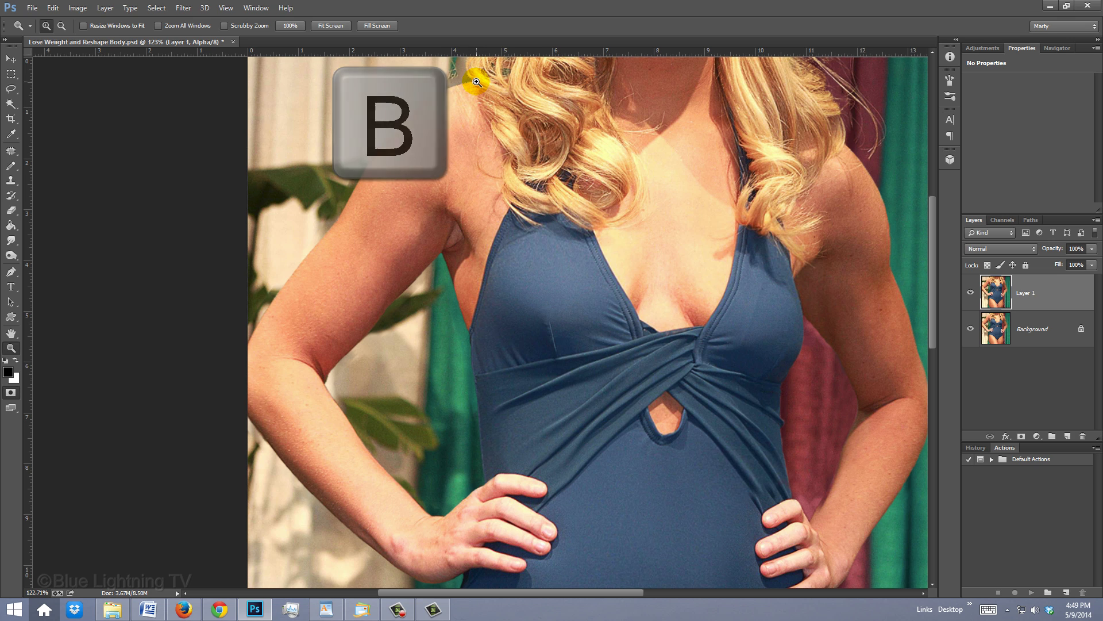
mouse_move(478, 78)
mouse_down()
mouse_move(467, 60)
mouse_move(474, 82)
mouse_move(431, 98)
mouse_move(375, 159)
mouse_move(250, 344)
mouse_up()
drag(440, 248, 322, 384)
drag(440, 248, 475, 370)
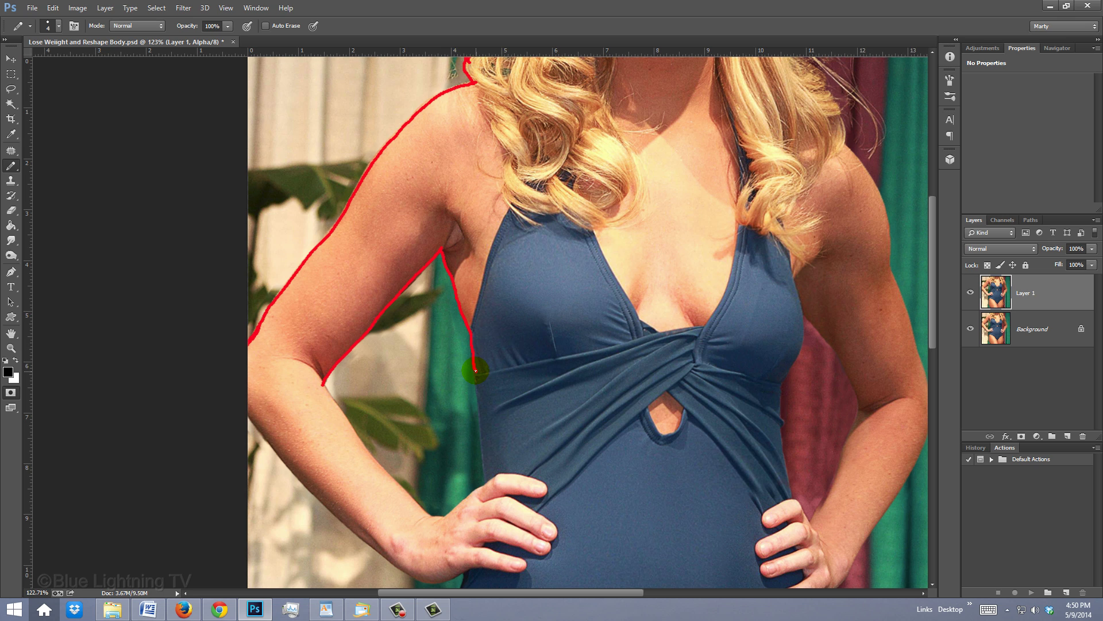
key(space)
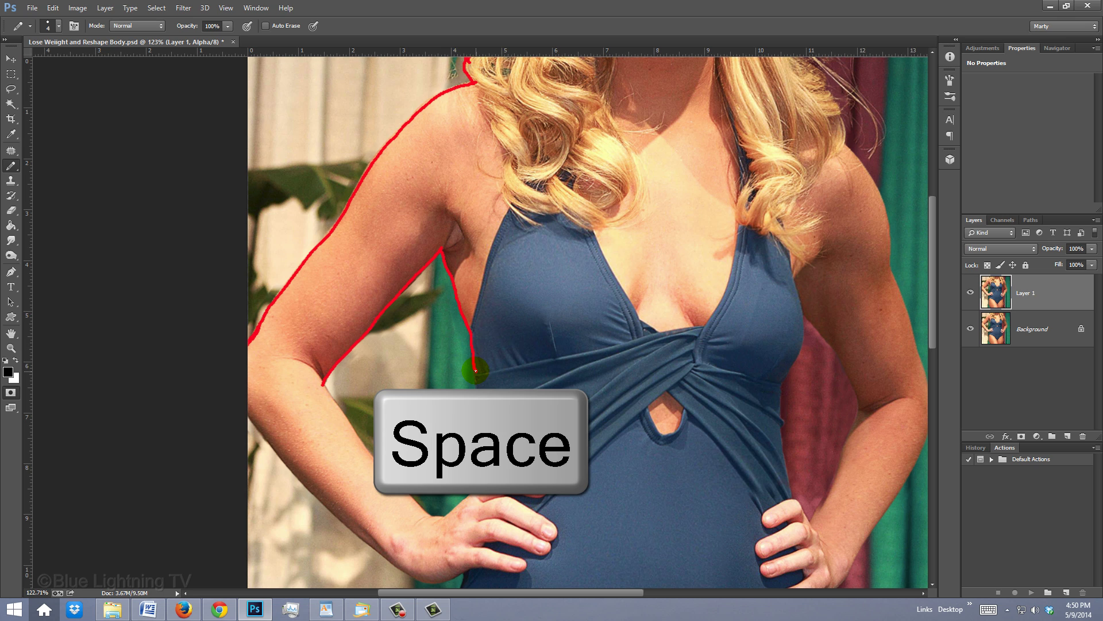
mouse_move(474, 369)
mouse_down()
mouse_move(457, 325)
mouse_move(442, 162)
mouse_move(465, 171)
mouse_move(472, 270)
mouse_move(424, 306)
mouse_up()
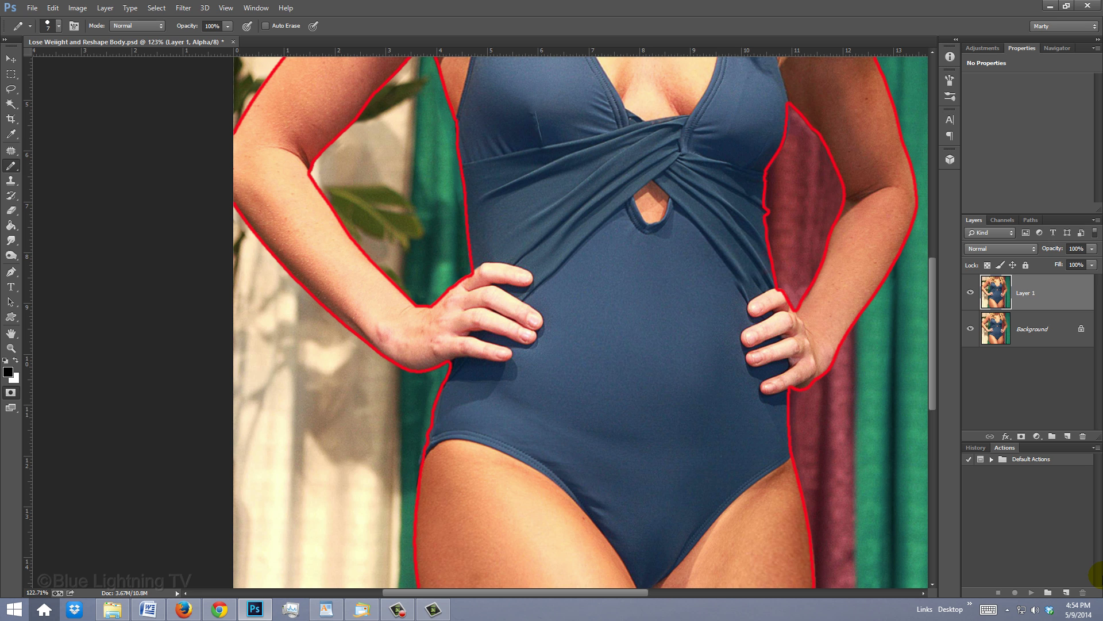
- Fill the inside of the traced body outline with the mask using the Paint Bucket tool
key(ctrl+0)
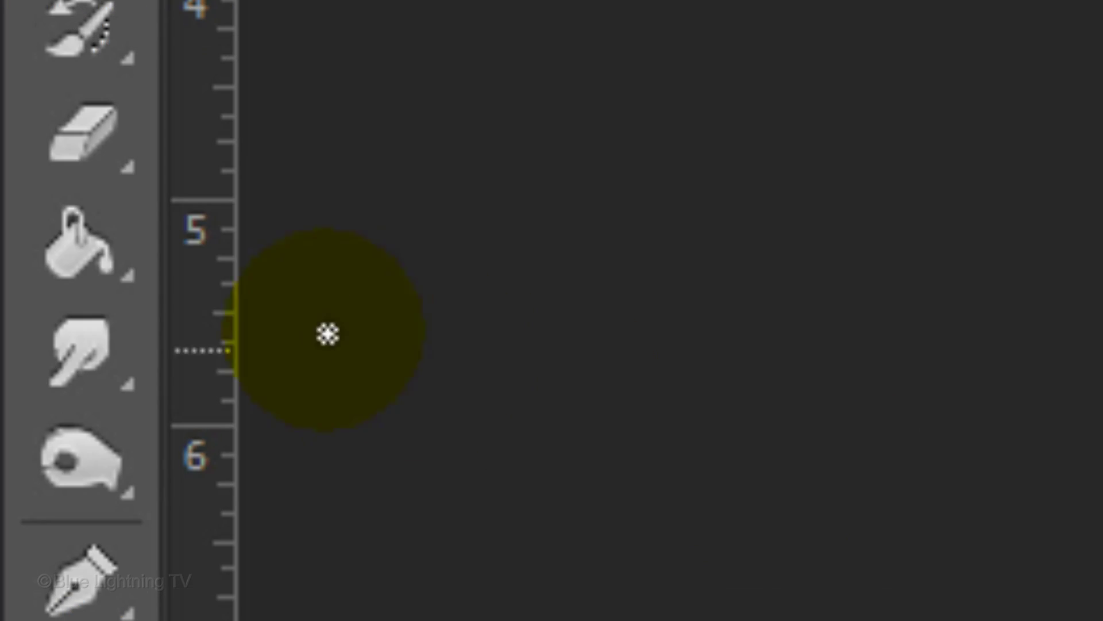
click(11, 225)
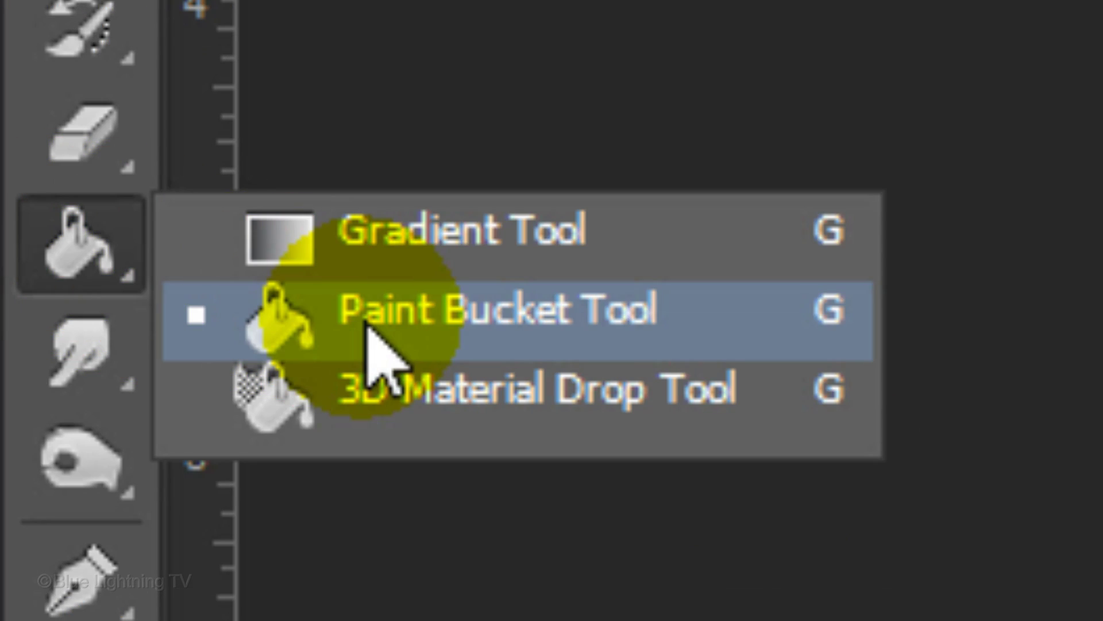
click(368, 327)
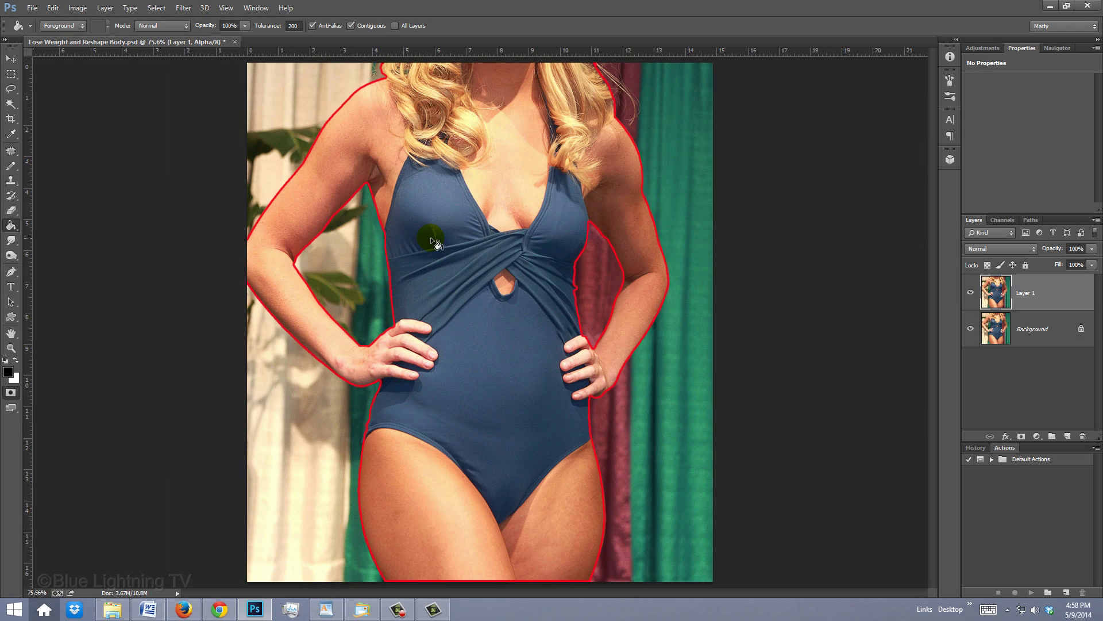
click(435, 244)
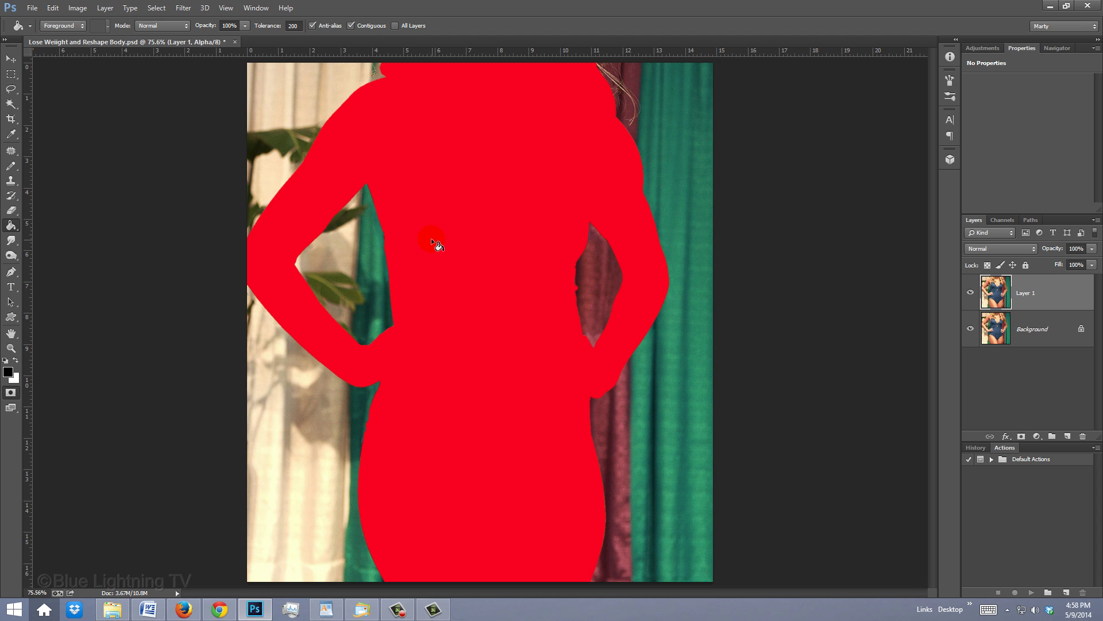
- Convert the mask into an inverted selection of the body and copy it to a new layer
key(q)
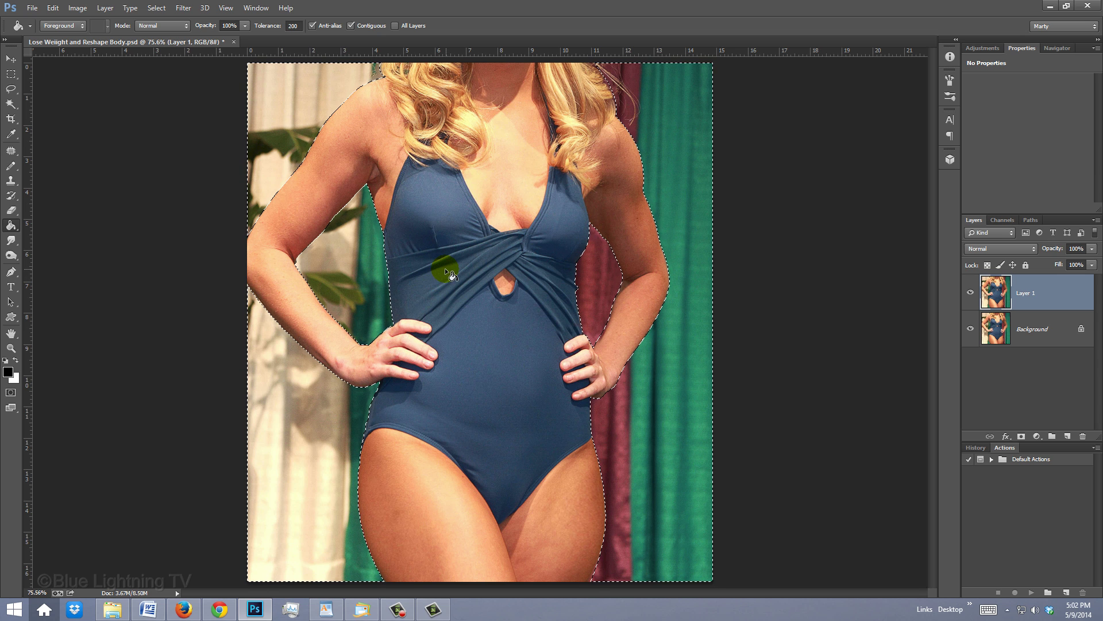
key(ctrl+shift+i)
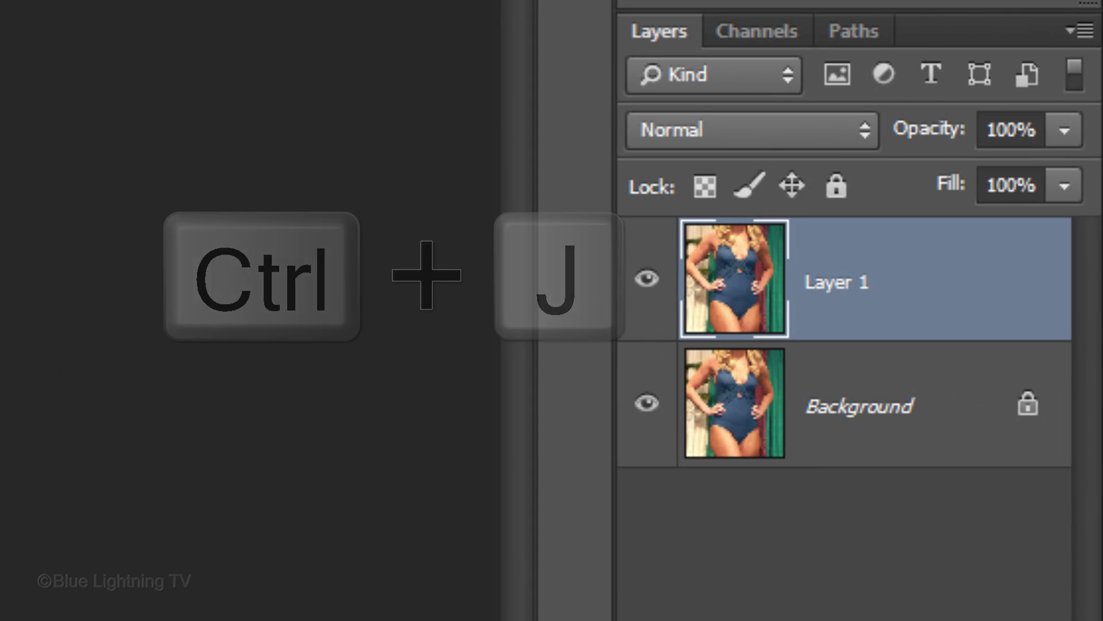
key(ctrl+j)
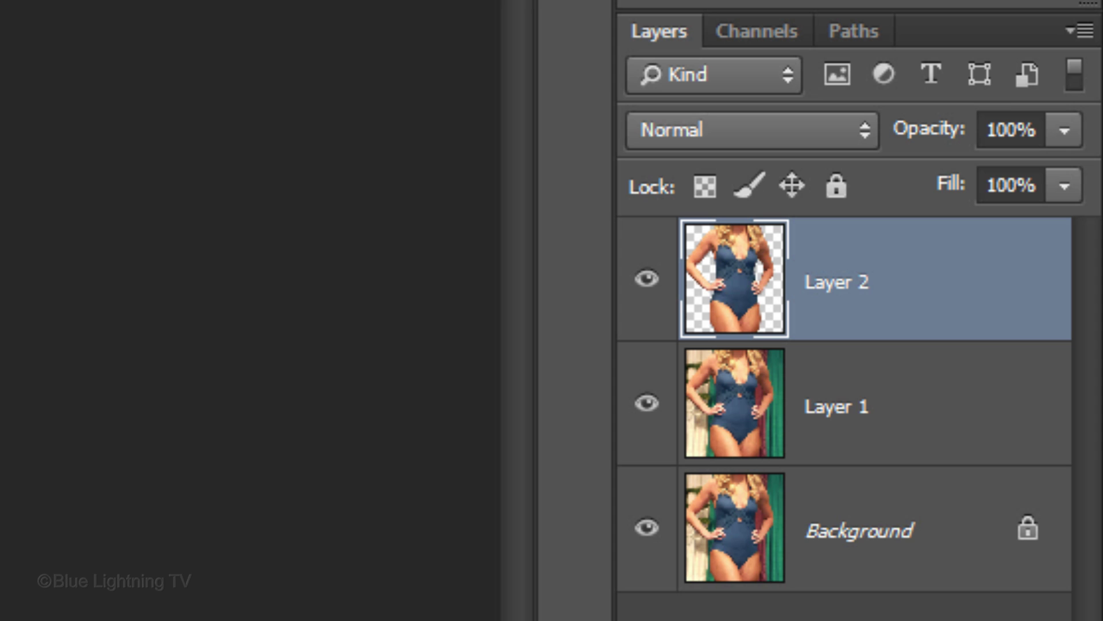
- Load Layer 2's outline as a selection, with Layer 1 active and Layer 2 hidden
ctrl+click(736, 282)
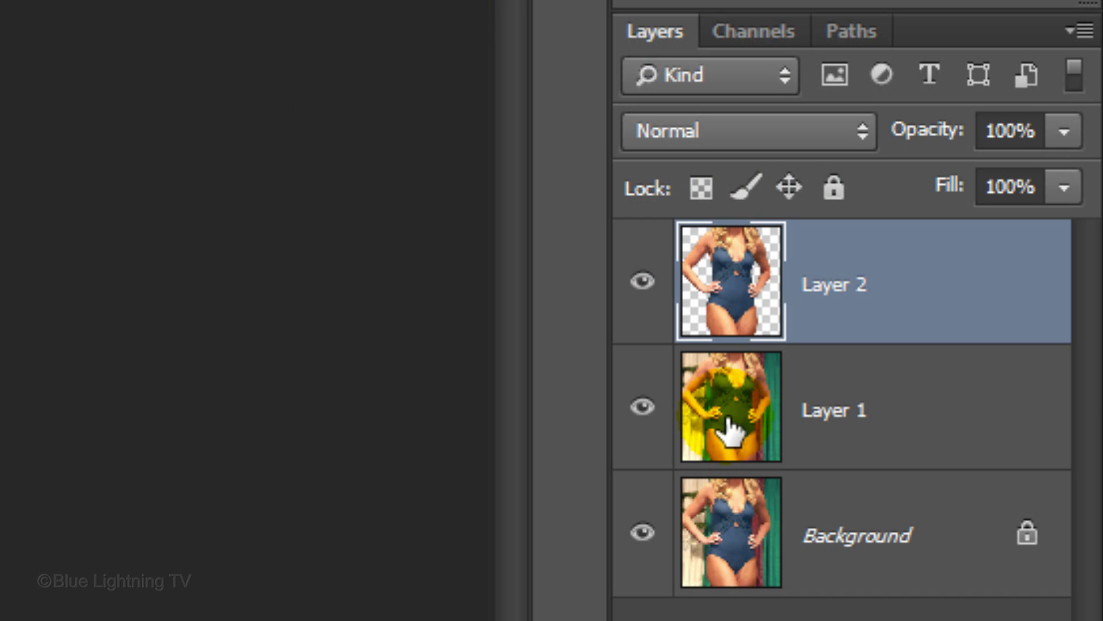
click(731, 431)
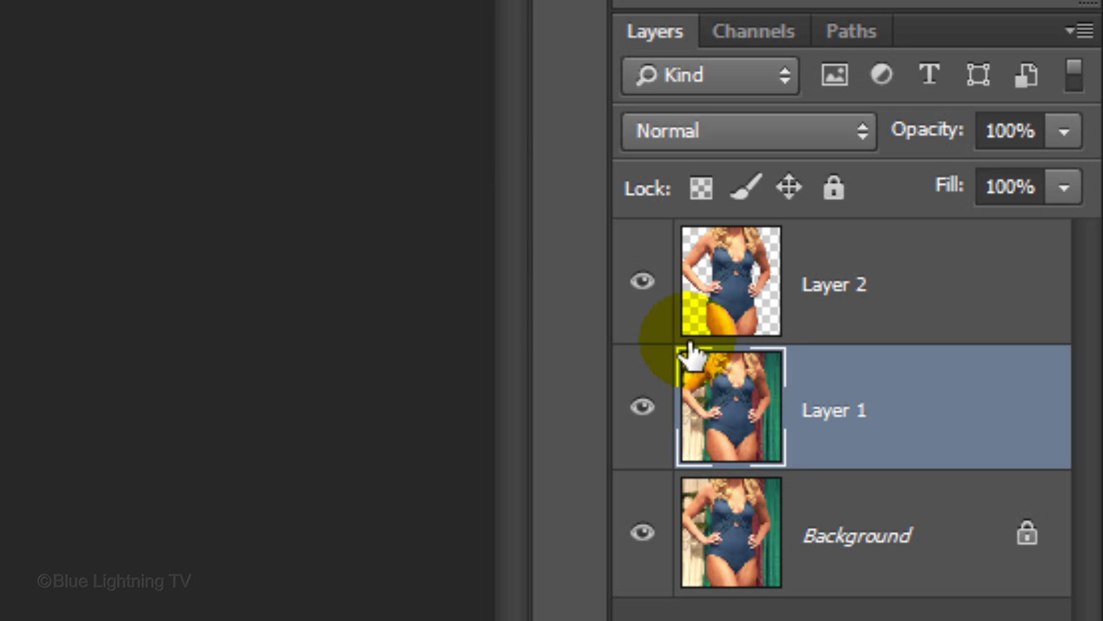
click(642, 282)
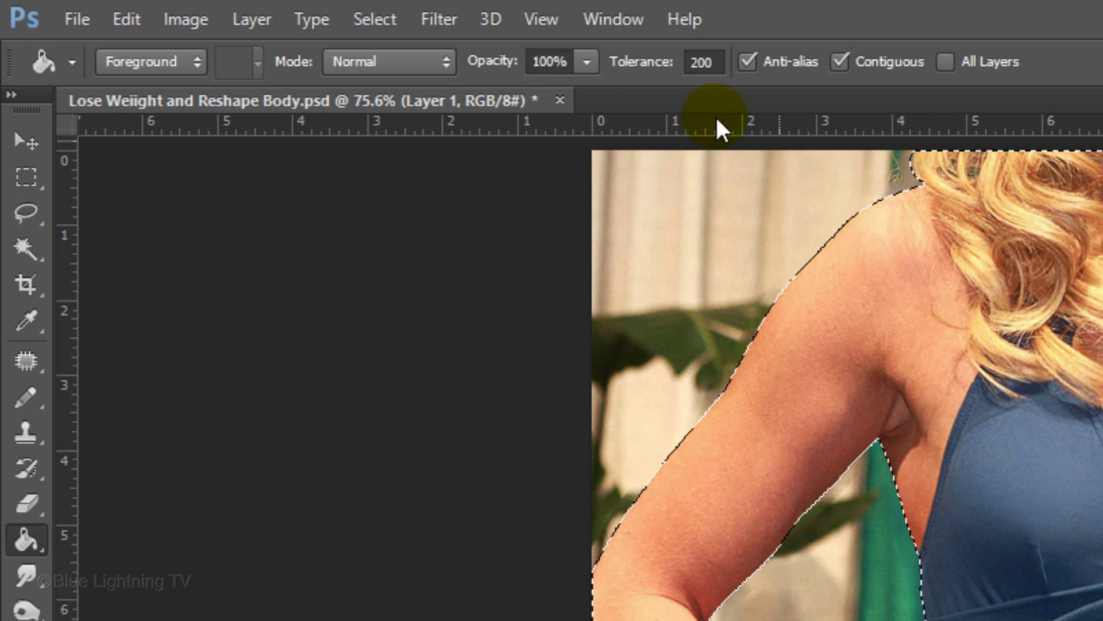
- Expand the body selection by 10 pixels
click(382, 22)
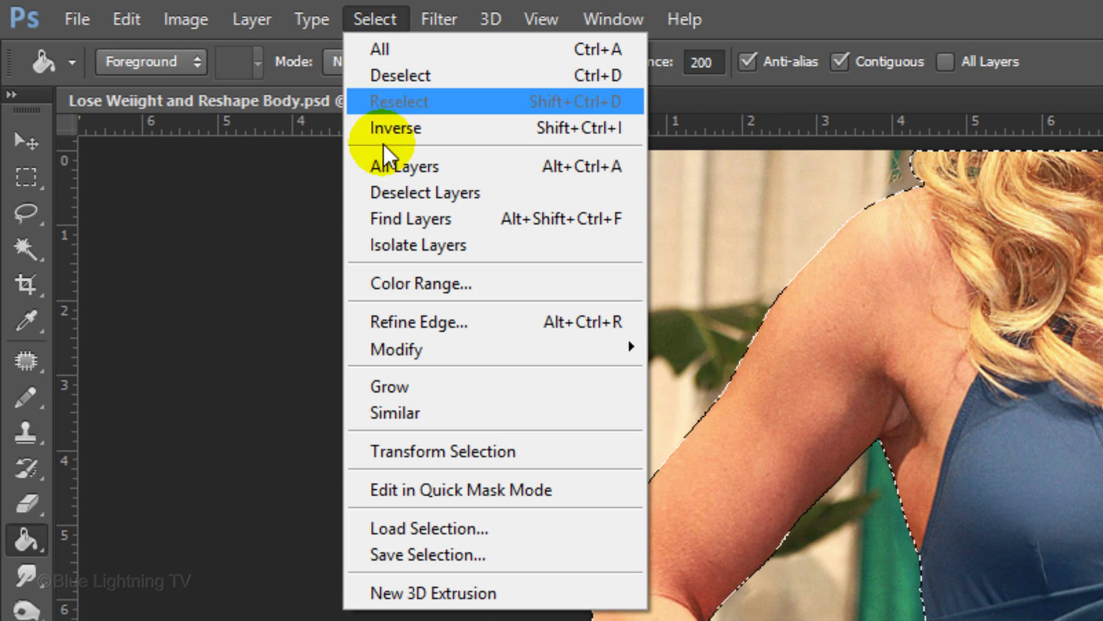
mouse_move(394, 350)
click(227, 402)
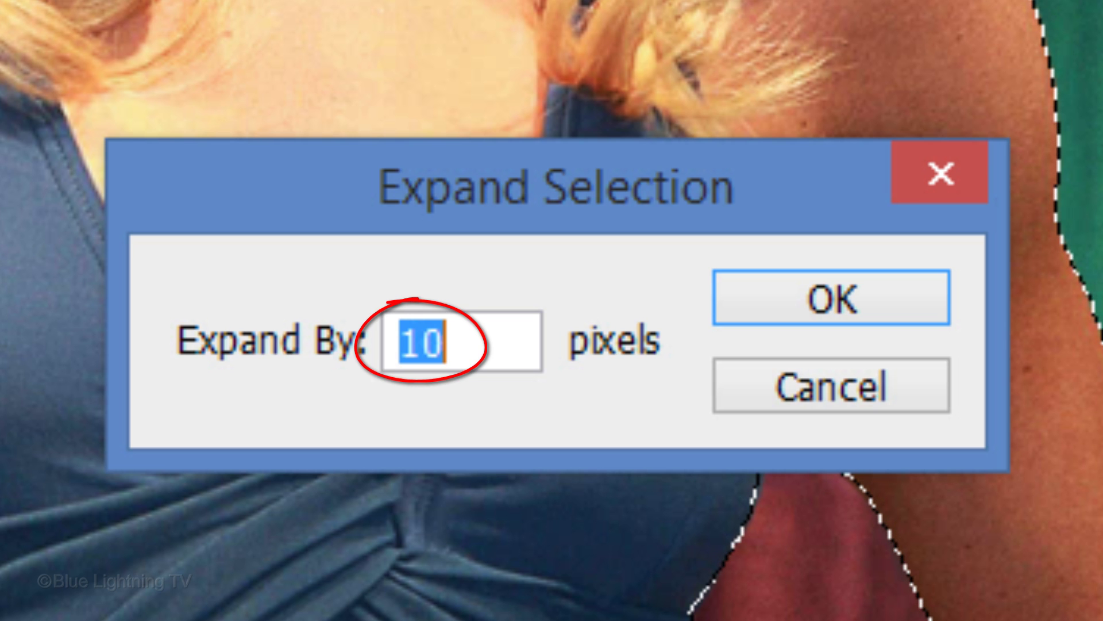
click(803, 290)
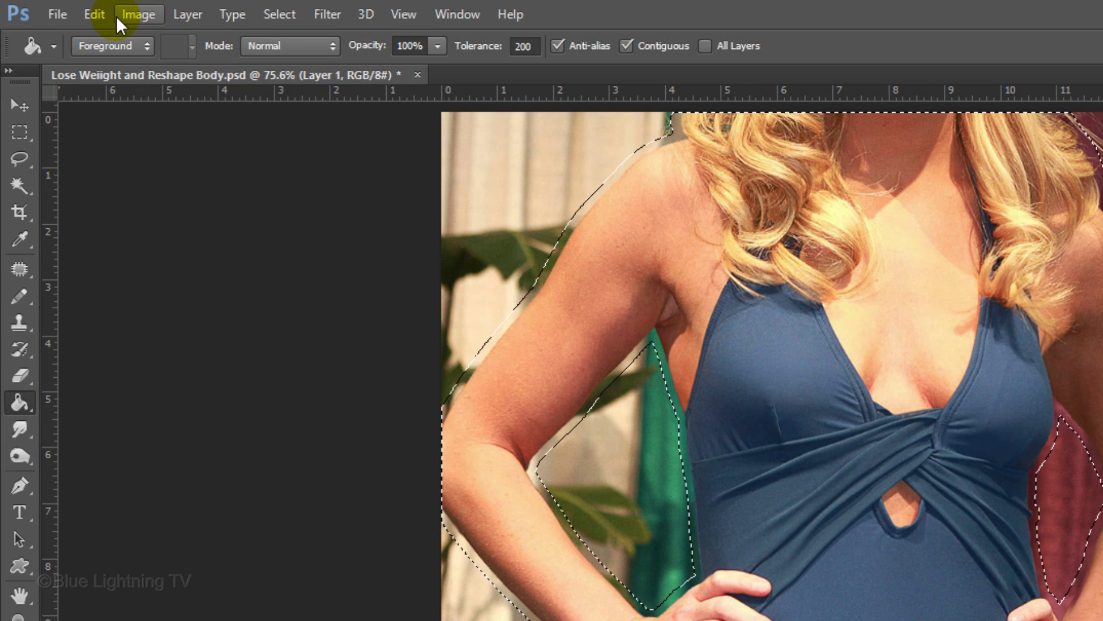
- Fill the selection on Layer 1 with Content-Aware contents in Normal mode at 100% opacity, and deselect it
click(95, 14)
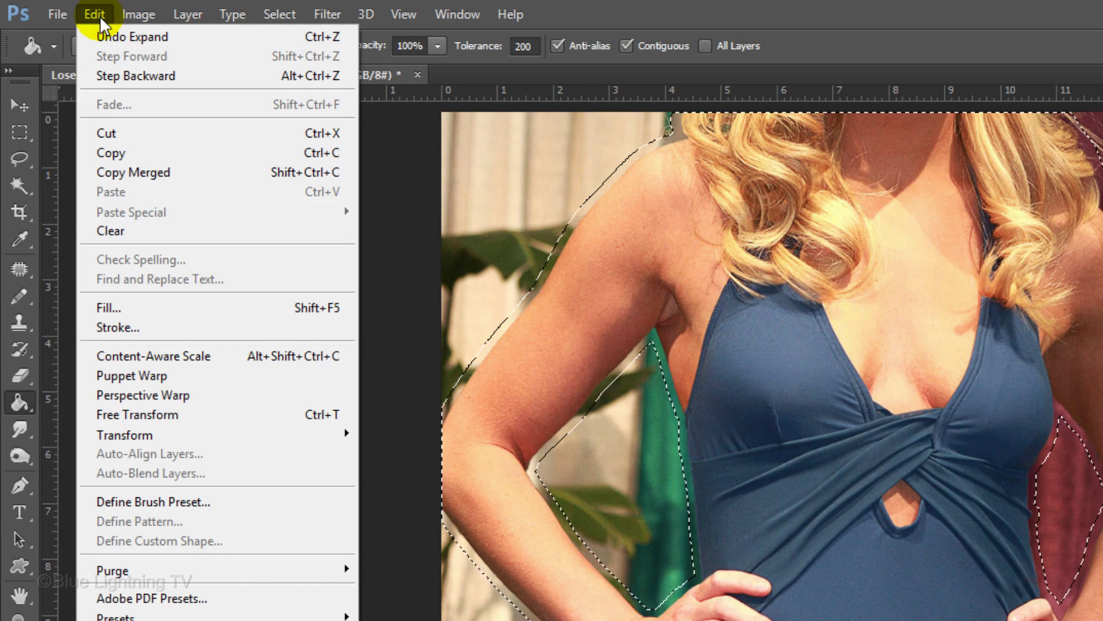
click(109, 308)
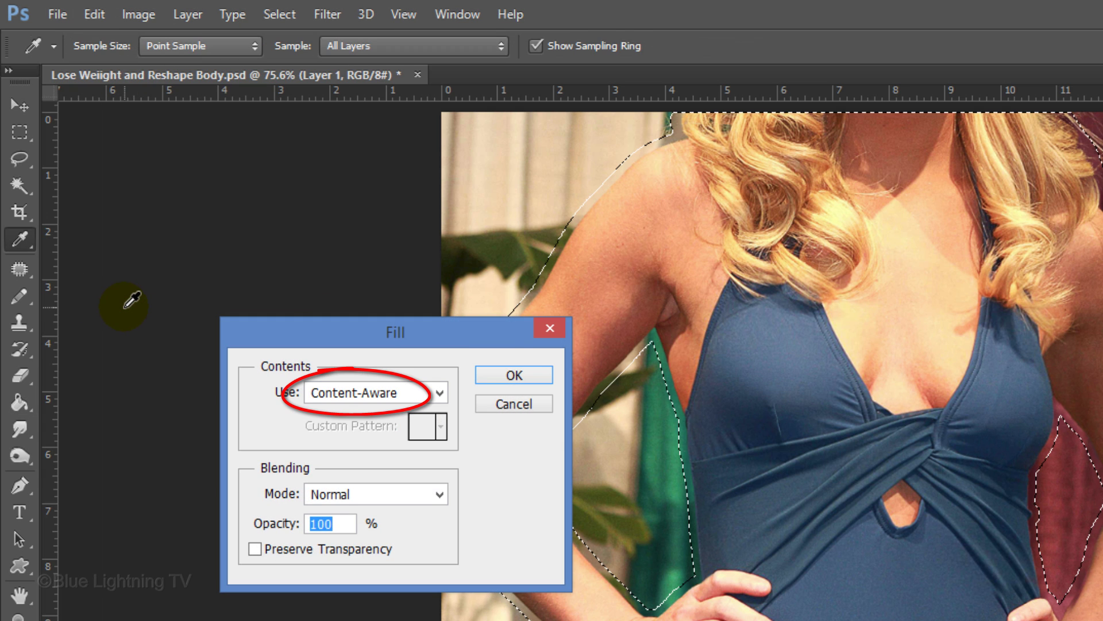
click(514, 375)
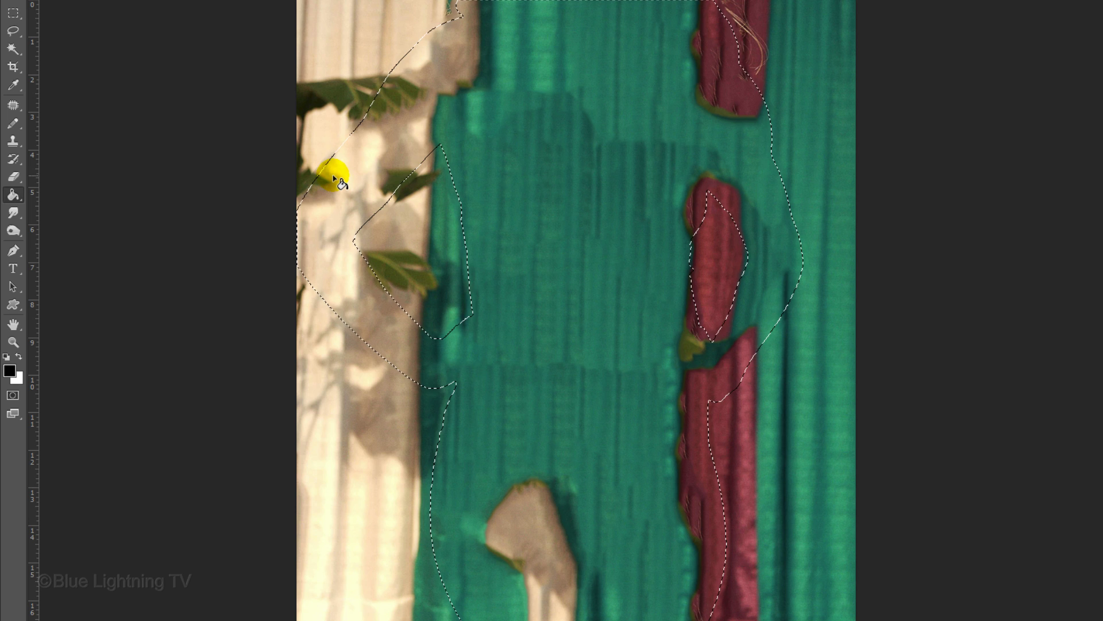
key(ctrl+d)
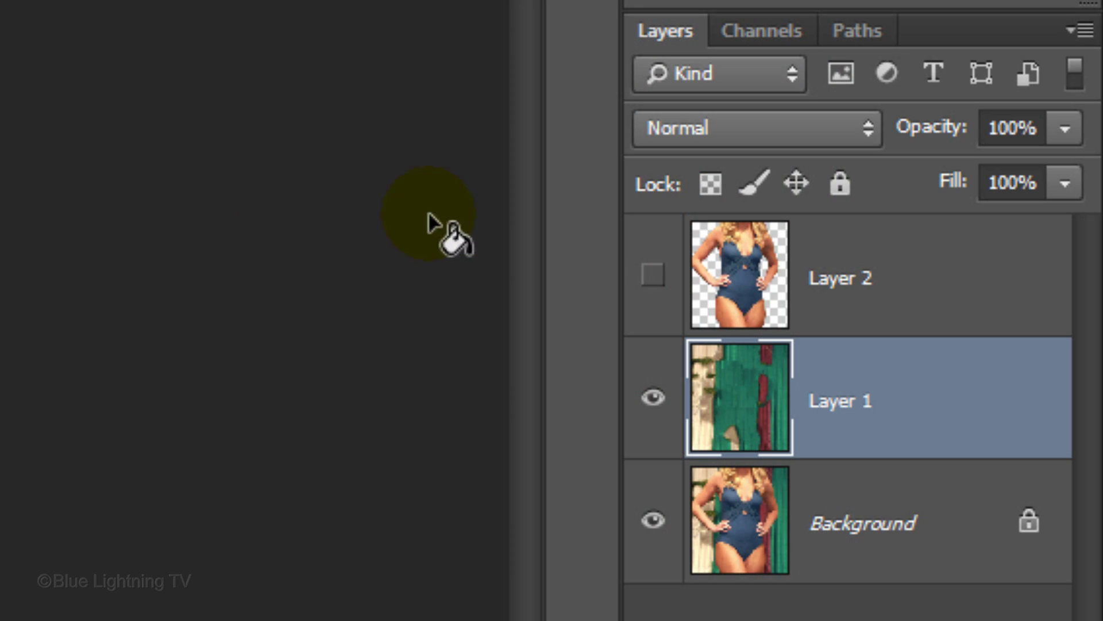
- Show Layer 2, make it the active layer and open it in the Liquify filter
click(654, 275)
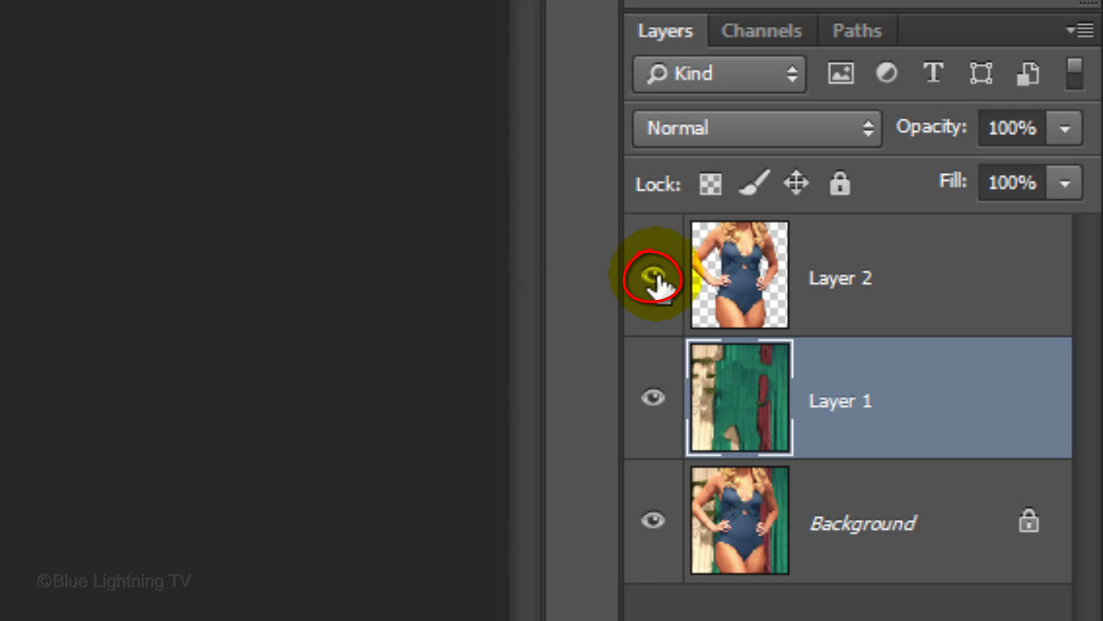
click(741, 280)
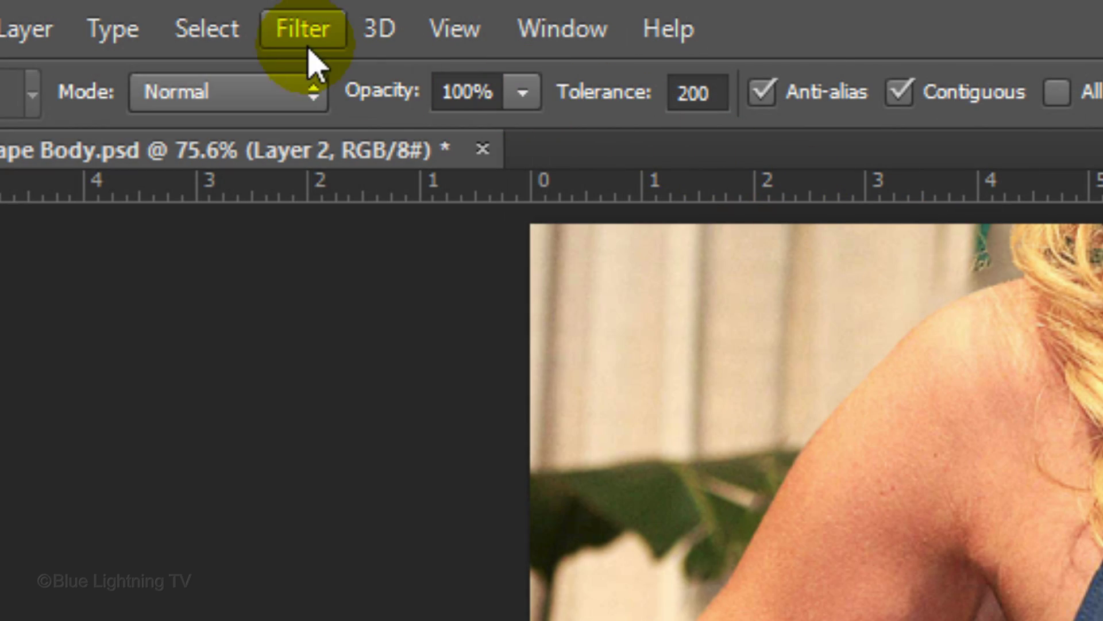
click(309, 33)
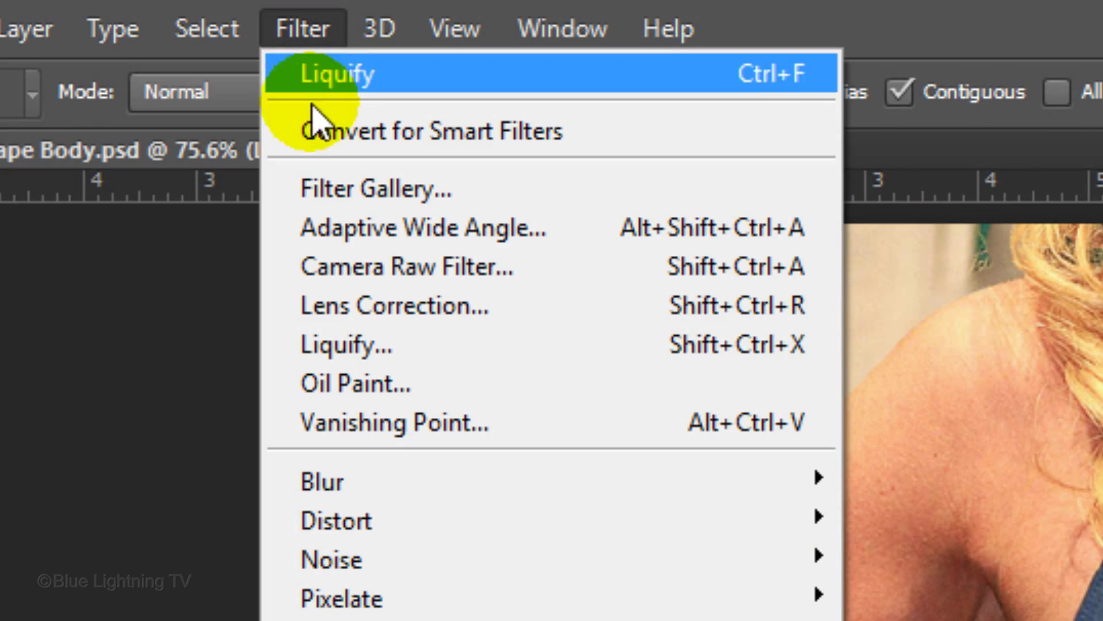
click(336, 345)
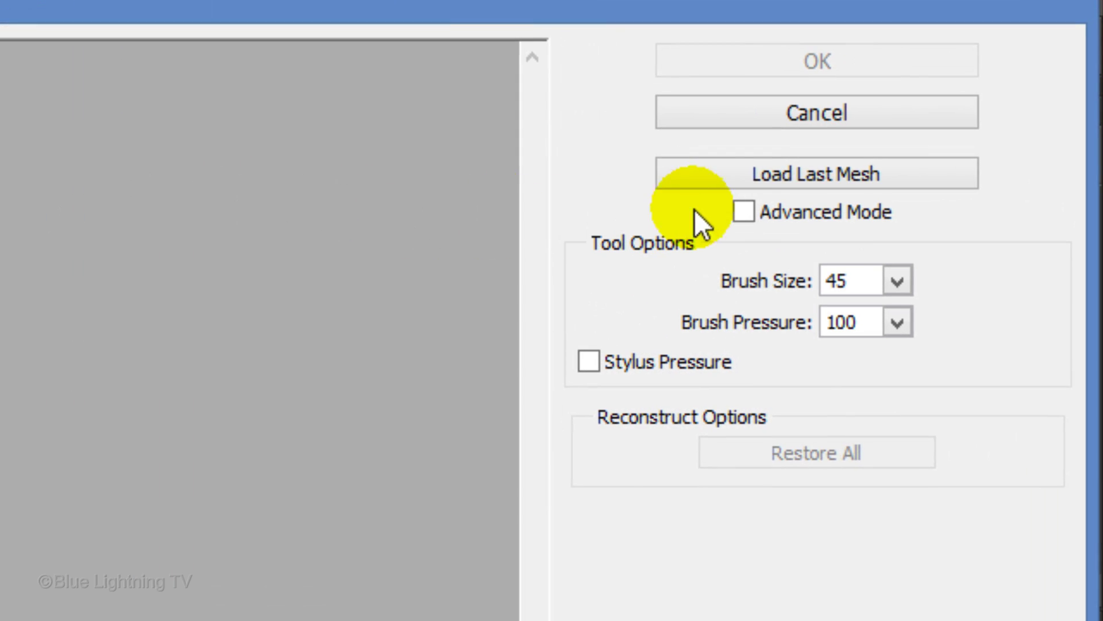
- Enable Liquify's Advanced Mode and use Layer 1 as the displayed backdrop
click(943, 103)
click(743, 213)
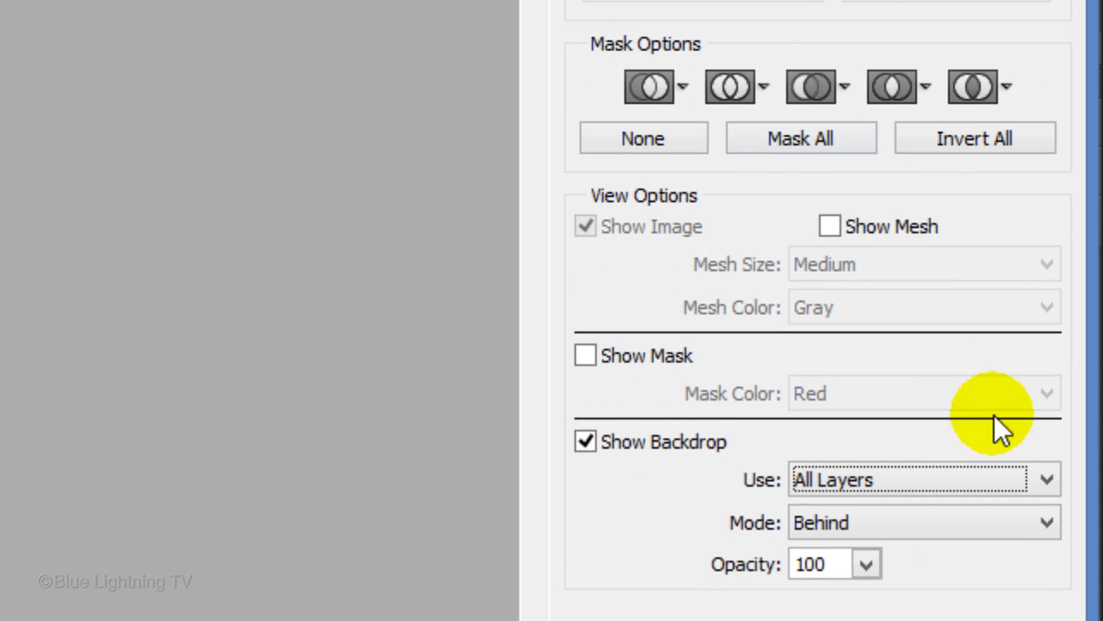
click(1047, 479)
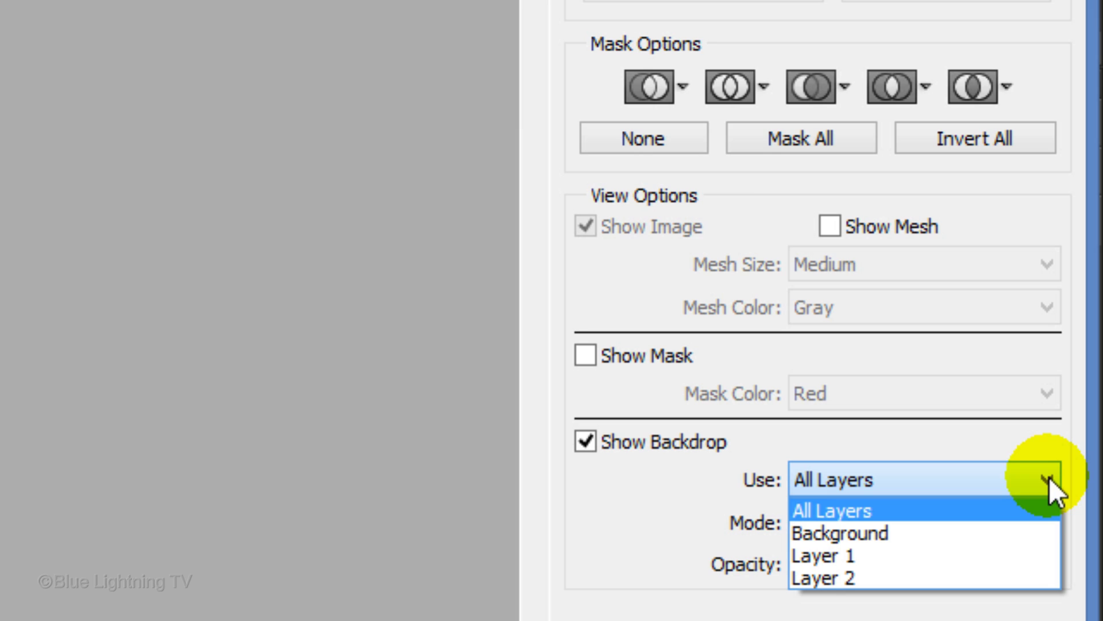
click(1011, 556)
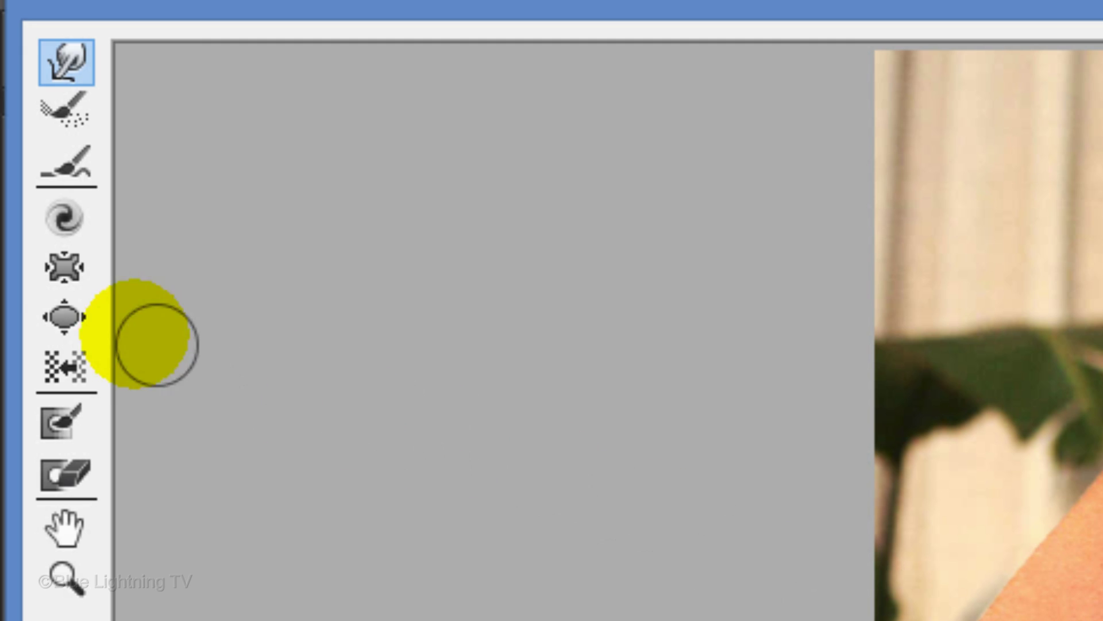
- Slim the middle of the woman's torso with the Pucker tool at brush size 500
click(66, 269)
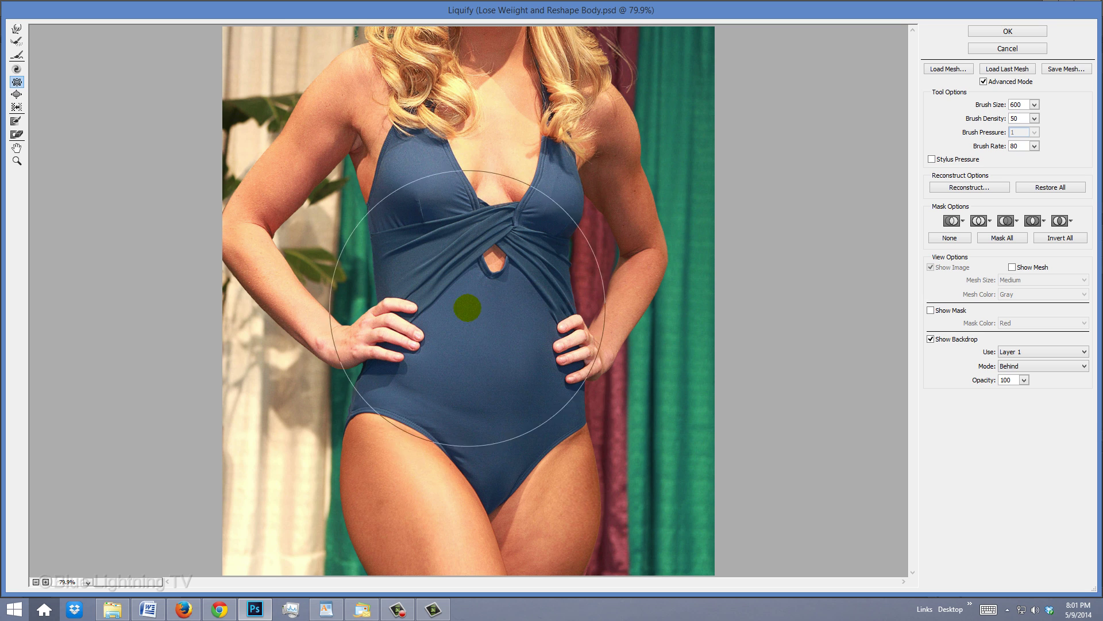
key(bracketright)
key(bracketright)
key(bracketright)
key(bracketleft)
key(bracketleft)
key(bracketleft)
key(bracketleft)
key(bracketright)
key(bracketright)
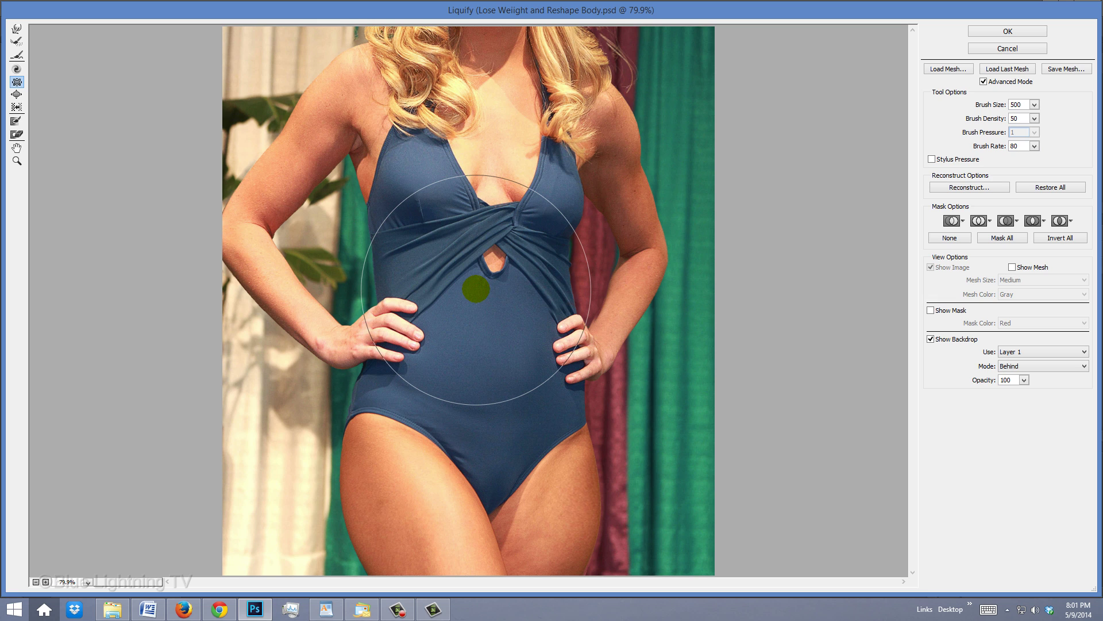
mouse_move(476, 289)
mouse_down()
mouse_move(445, 289)
mouse_move(517, 297)
mouse_move(514, 318)
mouse_move(466, 318)
mouse_move(477, 333)
mouse_up()
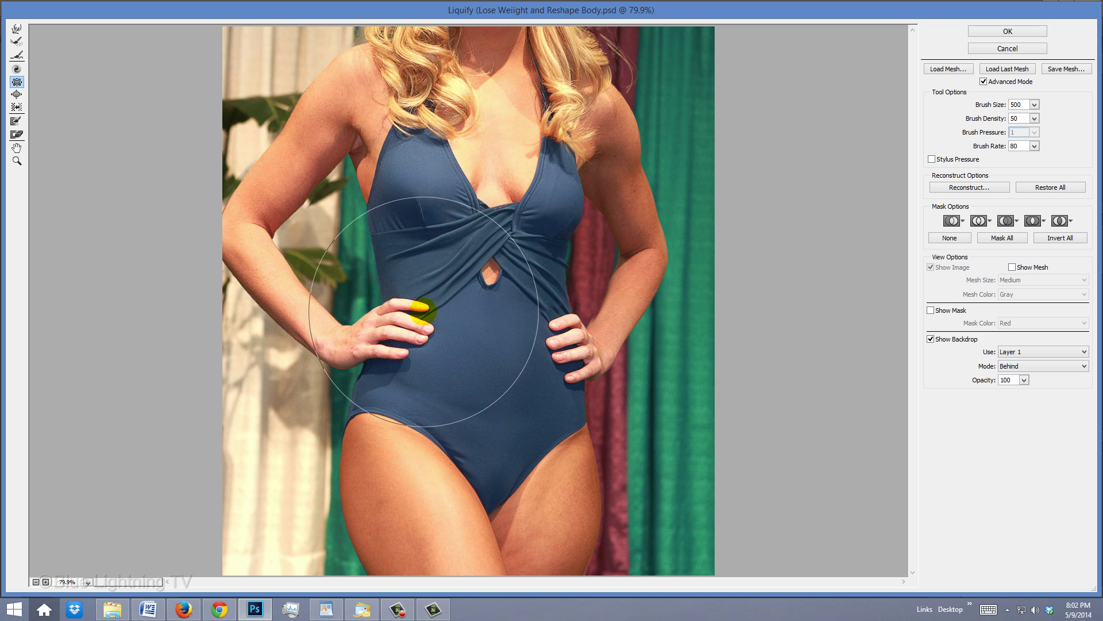
- Pucker the waist and abdomen between the hands further with a slightly smaller brush
key(bracketleft)
mouse_move(424, 294)
mouse_down()
mouse_move(523, 296)
mouse_move(531, 286)
mouse_move(515, 333)
mouse_up()
mouse_move(428, 327)
mouse_down()
mouse_move(520, 321)
mouse_move(468, 342)
mouse_move(477, 383)
mouse_move(467, 342)
mouse_move(487, 349)
mouse_move(471, 358)
mouse_move(484, 346)
mouse_move(471, 373)
mouse_move(486, 353)
mouse_up()
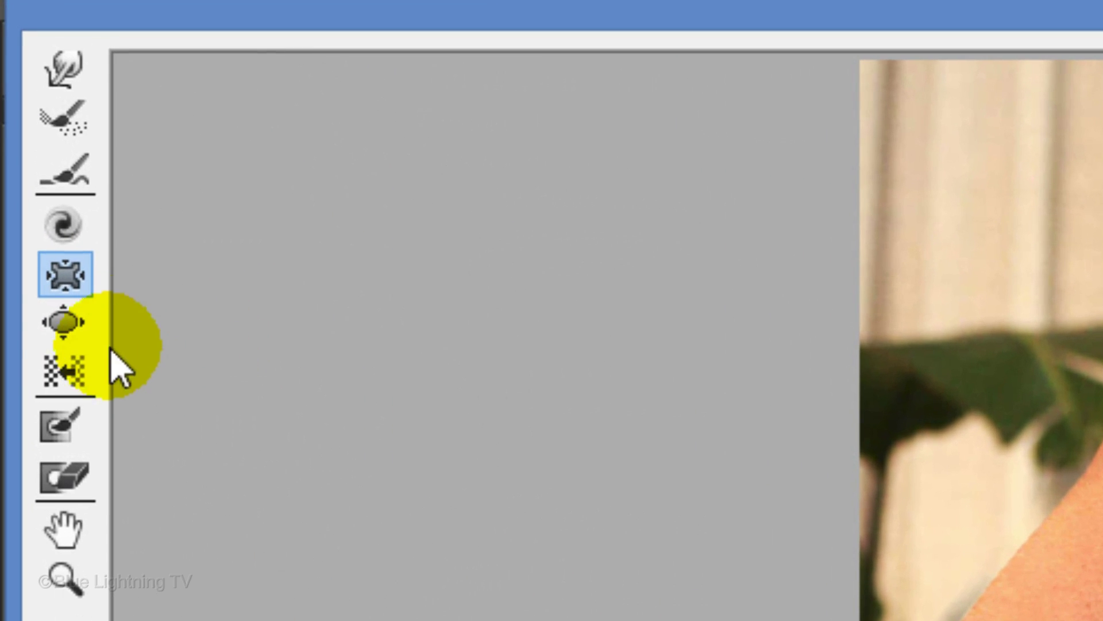
- Enlarge the bust with the Bloat tool, working across the chest of the swimsuit
click(67, 323)
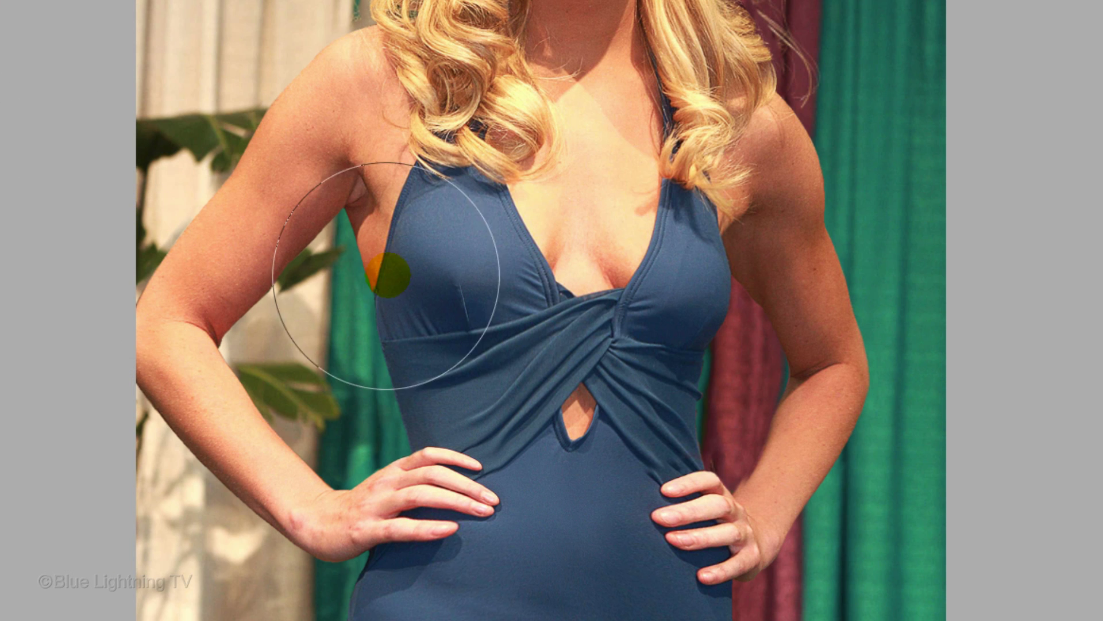
mouse_move(452, 271)
mouse_down()
mouse_move(648, 278)
mouse_move(637, 284)
mouse_move(664, 288)
mouse_move(475, 270)
mouse_move(450, 298)
mouse_move(418, 252)
mouse_move(634, 254)
mouse_move(610, 256)
mouse_move(644, 296)
mouse_move(669, 277)
mouse_move(429, 276)
mouse_move(431, 248)
mouse_move(615, 249)
mouse_up()
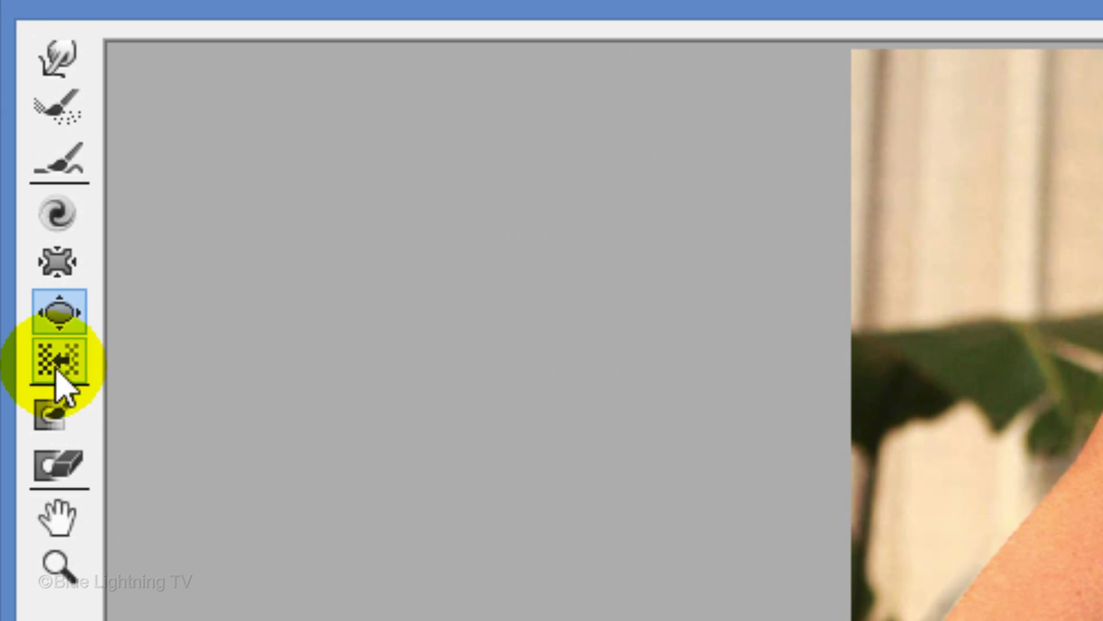
- Activate the Push Left tool for reshaping the body's outline
click(56, 370)
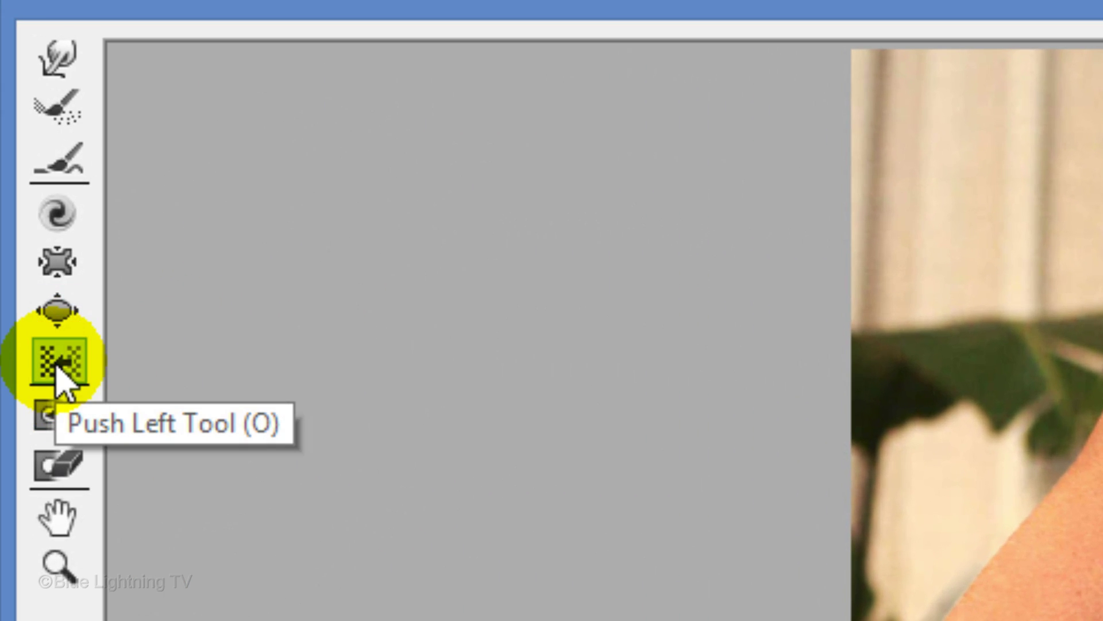